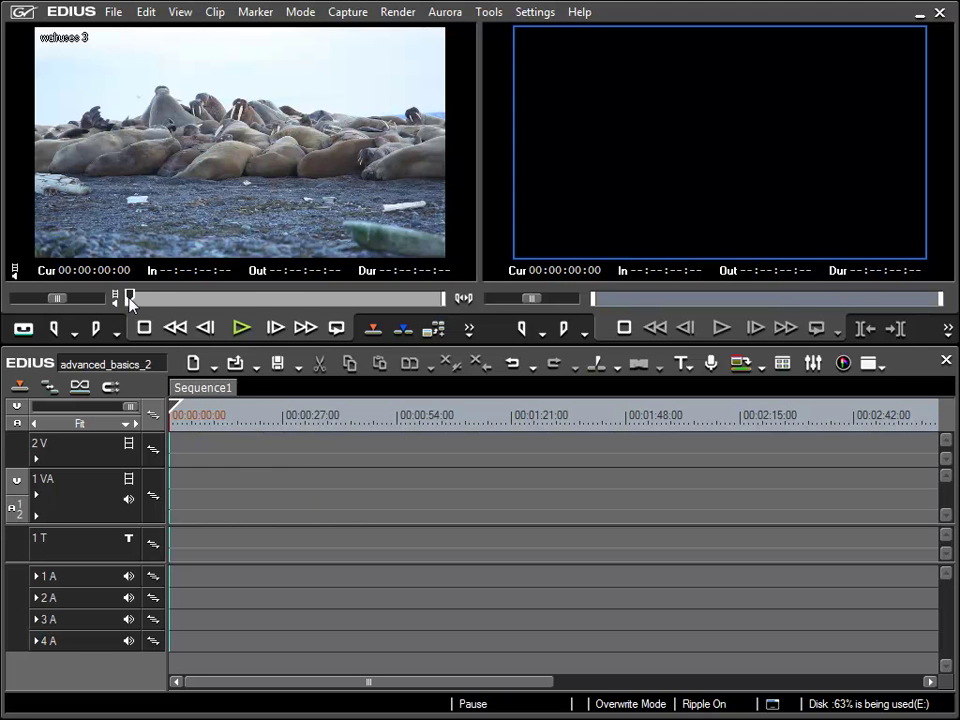
# - Mark the walrus clip In at 00:00:05:07 and Out at 00:00:17:21, then place it at 00:00:00:00 on 1 VA
pyautogui.moveTo(129, 298); pyautogui.dragTo(285, 297)
pyautogui.press('i')
pyautogui.press('o')
pyautogui.moveTo(225, 230); pyautogui.dragTo(220, 107)
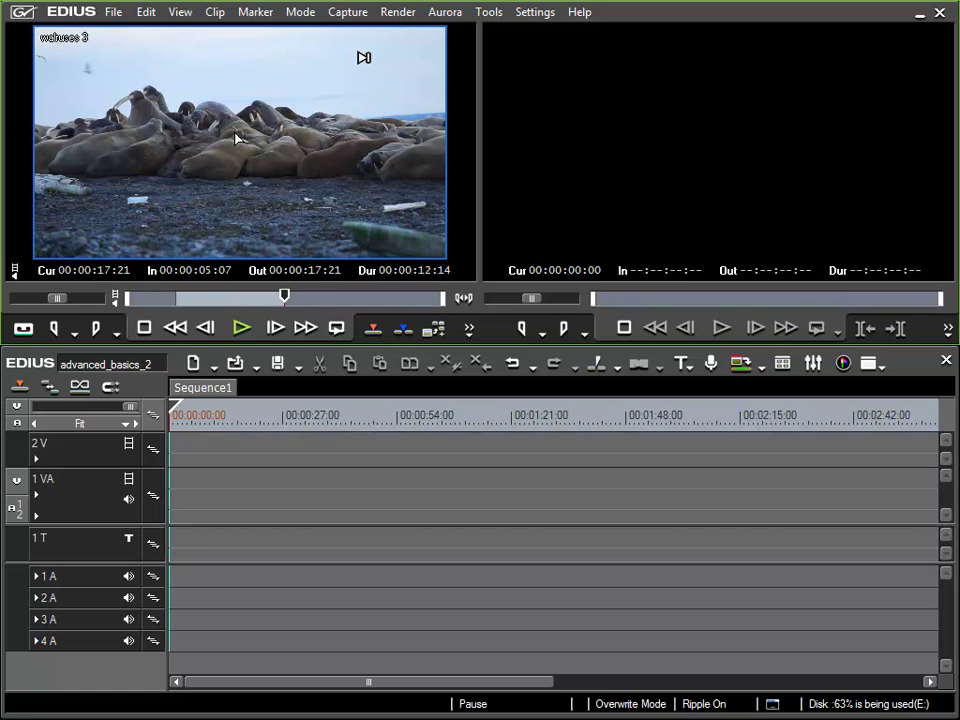
pyautogui.moveTo(232, 420); pyautogui.dragTo(186, 480)
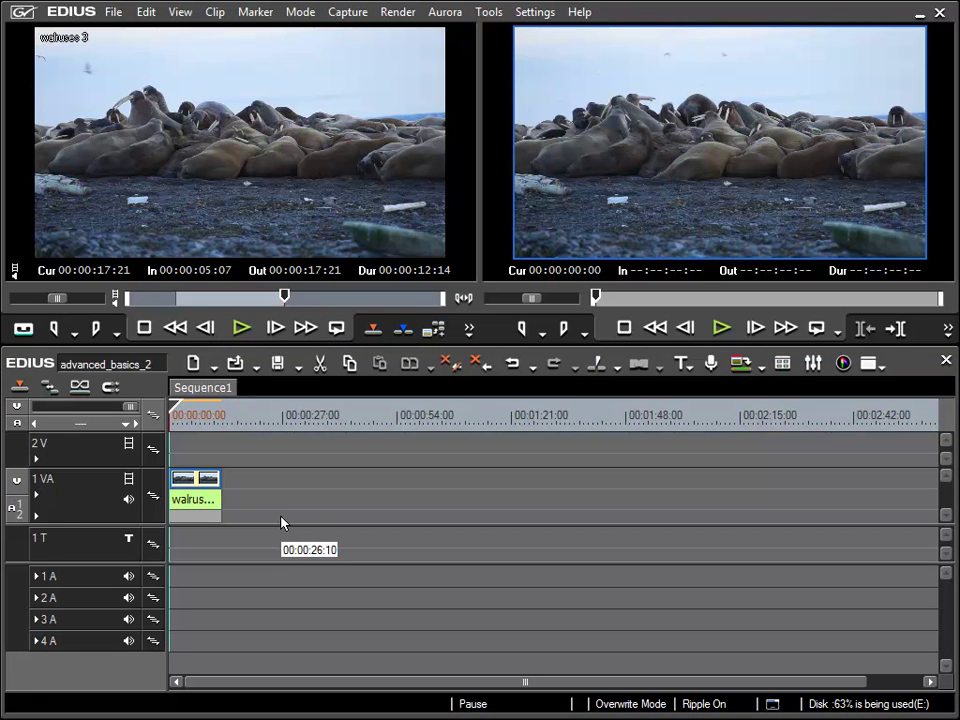
# - Drop a second copy of the marked walrus clip on 2 V, snapped after the first, with its audio on 1 A
pyautogui.moveTo(197, 128); pyautogui.dragTo(231, 465)
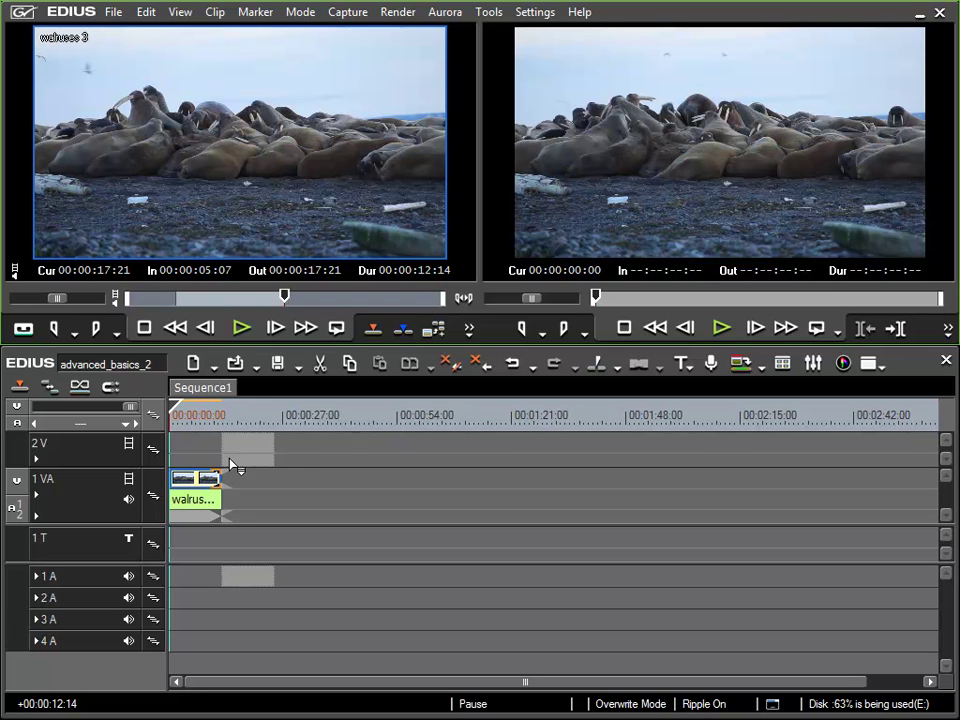
pyautogui.moveTo(231, 465); pyautogui.dragTo(230, 458)
pyautogui.moveTo(230, 458); pyautogui.dragTo(231, 456)
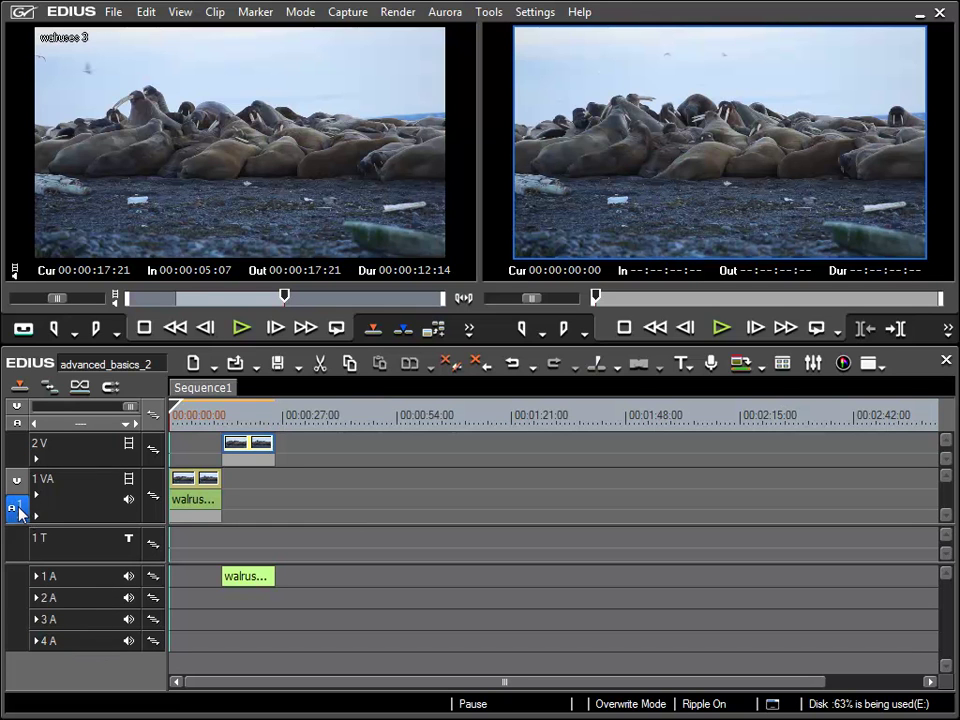
# - Move the A1/2 source audio patch from 1 VA down to track 3 A
pyautogui.moveTo(19, 512); pyautogui.dragTo(26, 621)
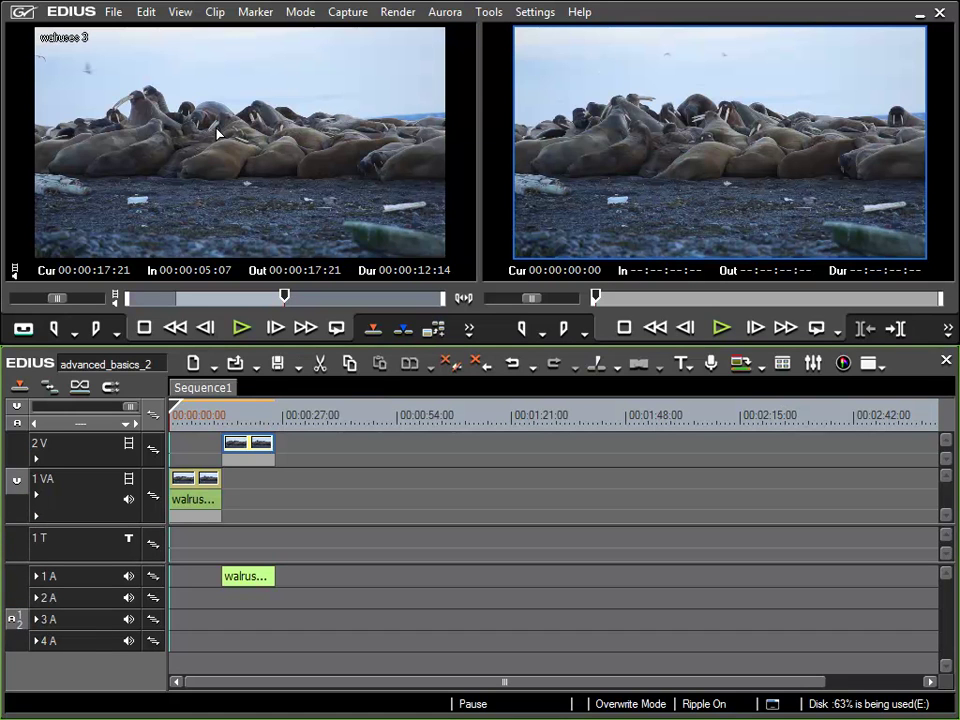
# - Place another walrus clip on 2 V after the second, its audio landing on 4 A
pyautogui.moveTo(215, 127); pyautogui.dragTo(285, 453)
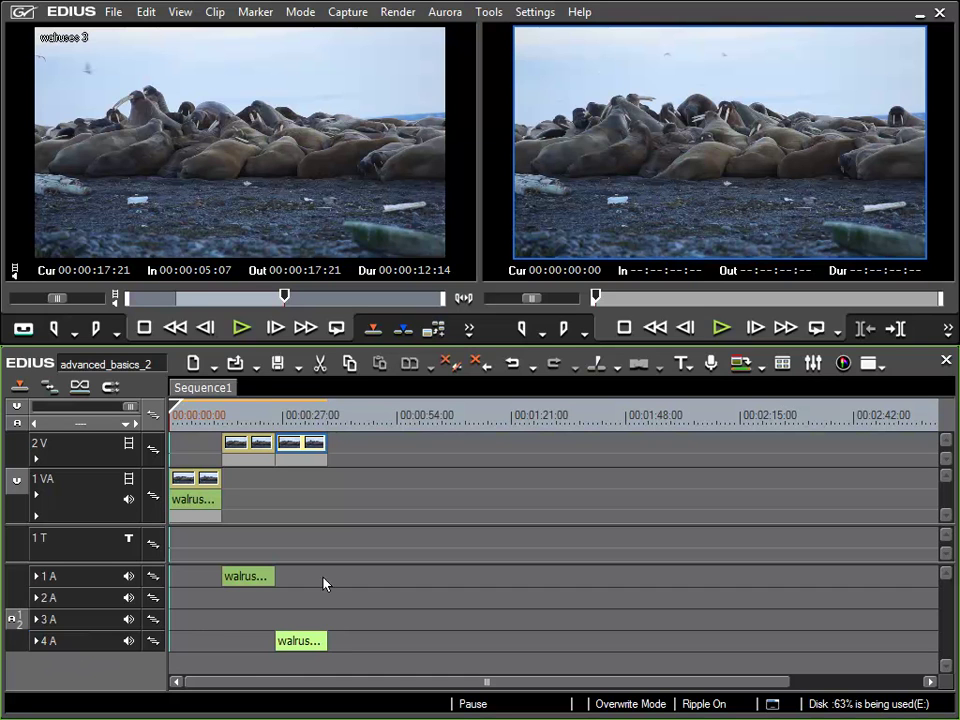
# - Delete the misplaced clip, patch source video to 2 V, and drop a walrus clip on 2 V/3 A
pyautogui.press('Delete')
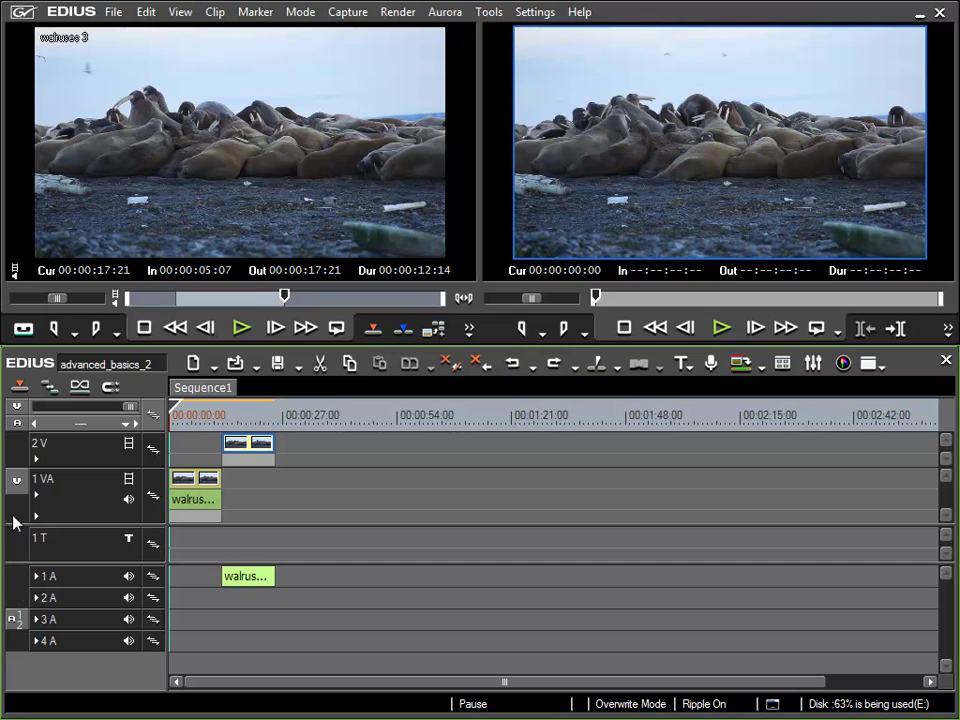
pyautogui.click(17, 448)
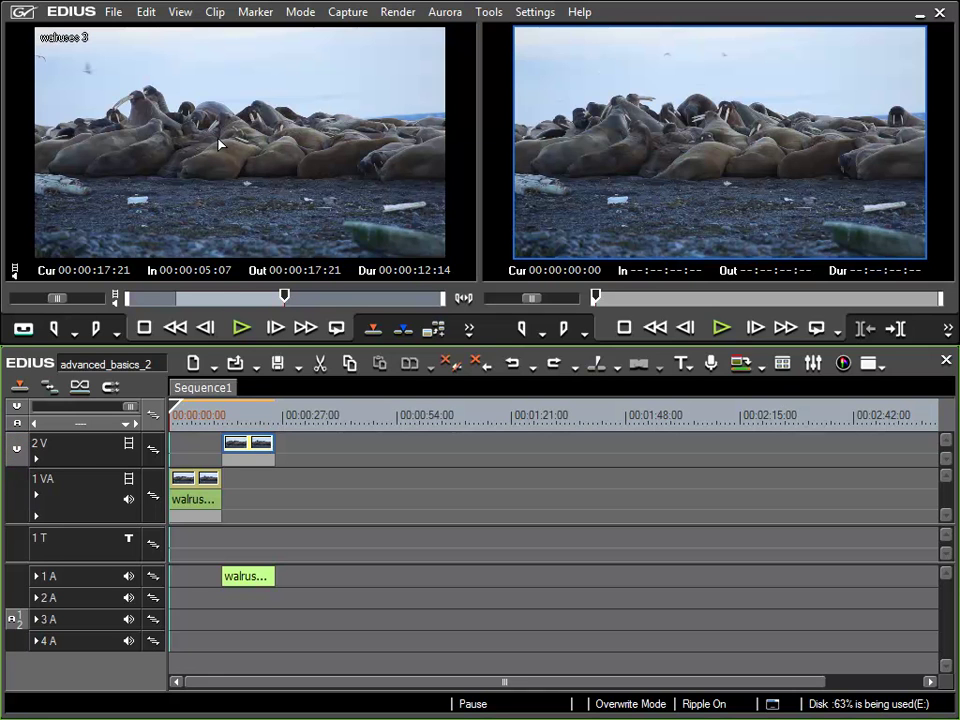
pyautogui.moveTo(218, 143); pyautogui.dragTo(282, 450)
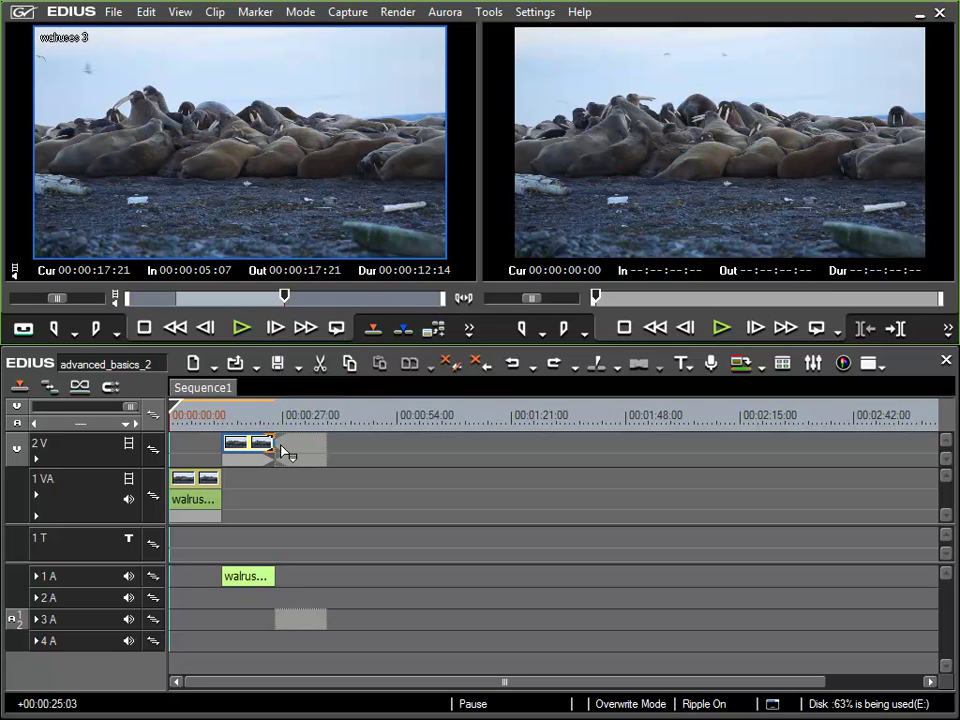
pyautogui.moveTo(283, 450); pyautogui.dragTo(289, 452)
pyautogui.moveTo(289, 452); pyautogui.dragTo(293, 451)
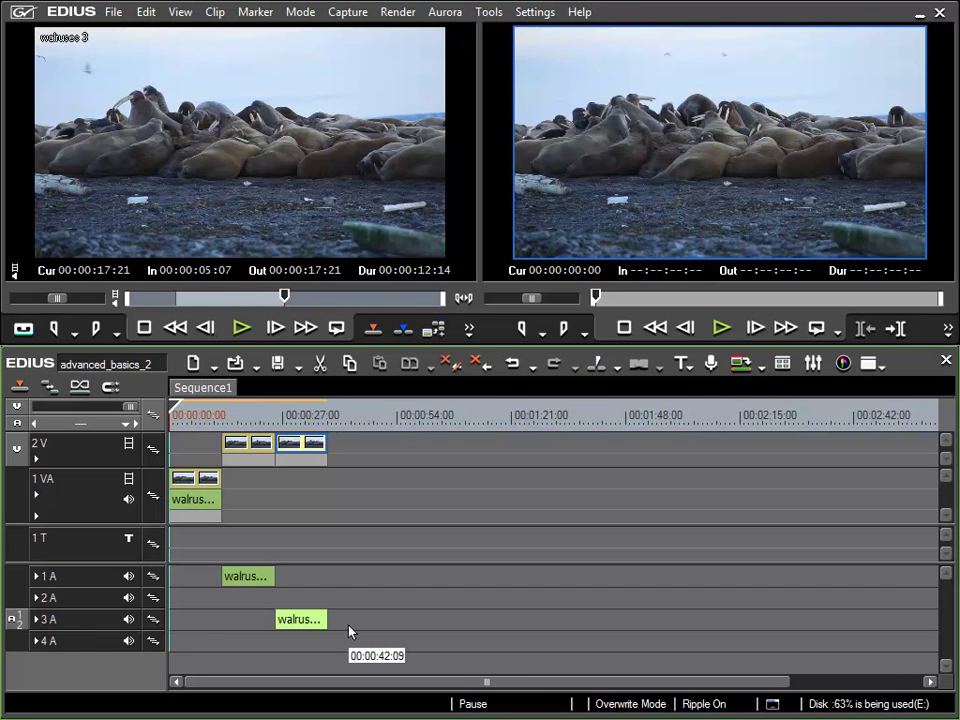
# - Append a third walrus clip after the last 2 V clip, its audio continuing on 3 A
pyautogui.click(203, 112)
pyautogui.moveTo(203, 112); pyautogui.dragTo(340, 628)
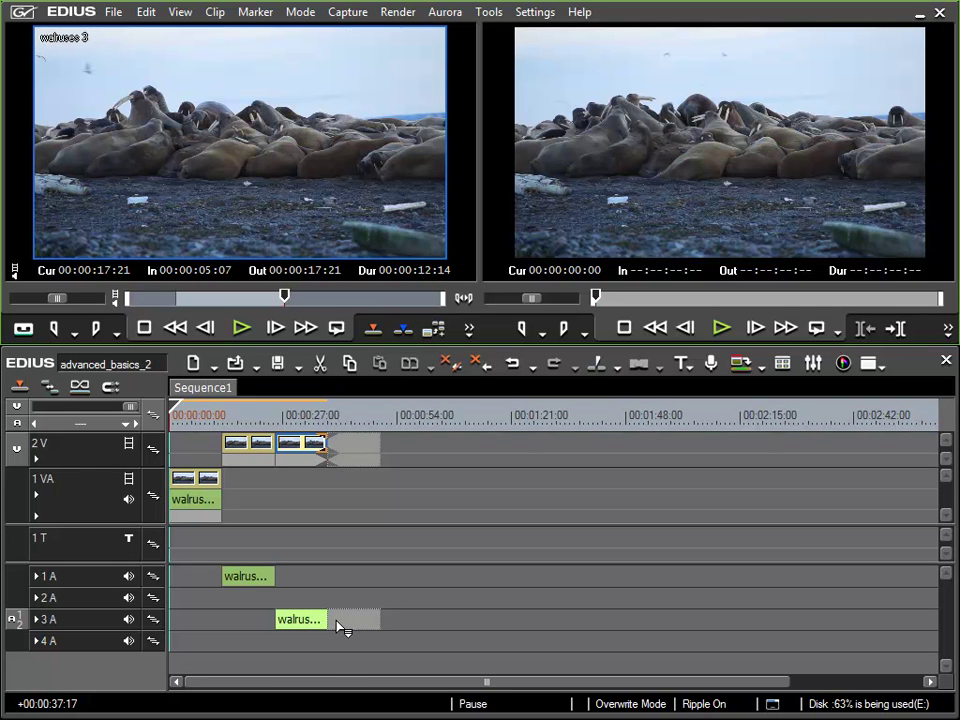
pyautogui.moveTo(340, 628); pyautogui.dragTo(338, 626)
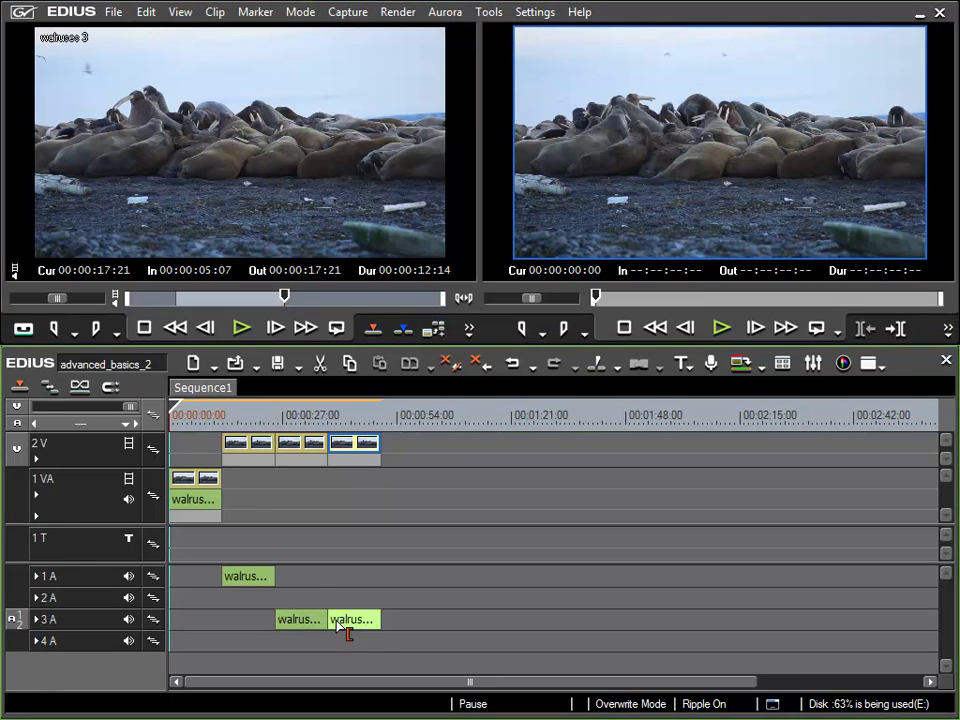
pyautogui.moveTo(240, 138)
pyautogui.mouseDown()
pyautogui.moveTo(320, 330)
pyautogui.moveTo(403, 476)
pyautogui.moveTo(390, 505)
pyautogui.moveTo(395, 645)
pyautogui.moveTo(377, 403)
pyautogui.moveTo(377, 411)
pyautogui.mouseUp()
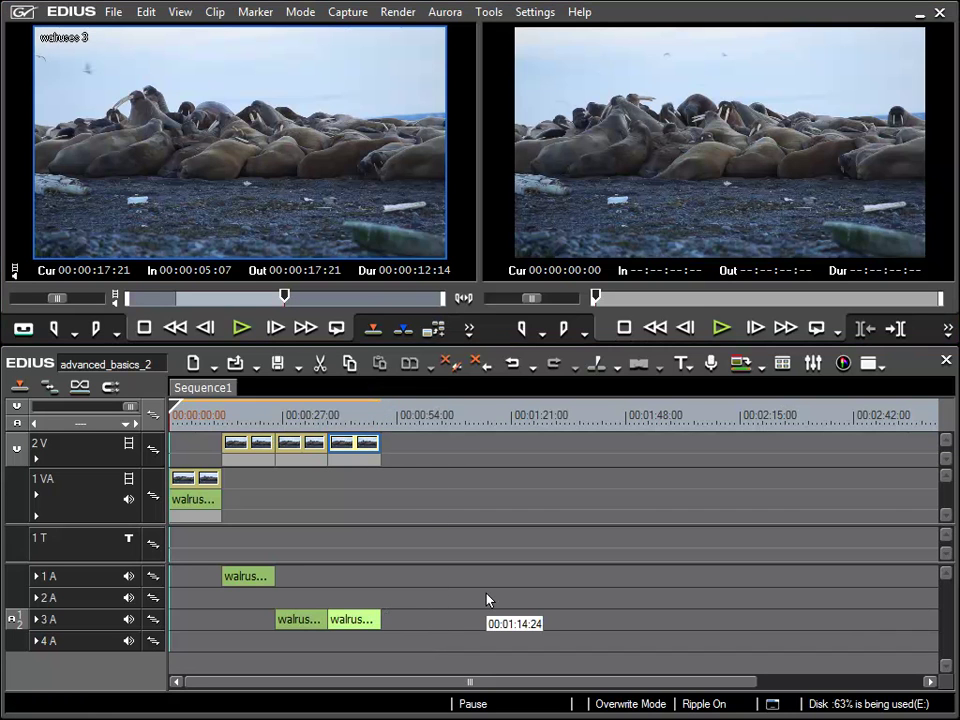
# - Patch source video to 1 VA and audio to 2 A, then place a walrus clip after the 2 V clips
pyautogui.click(18, 487)
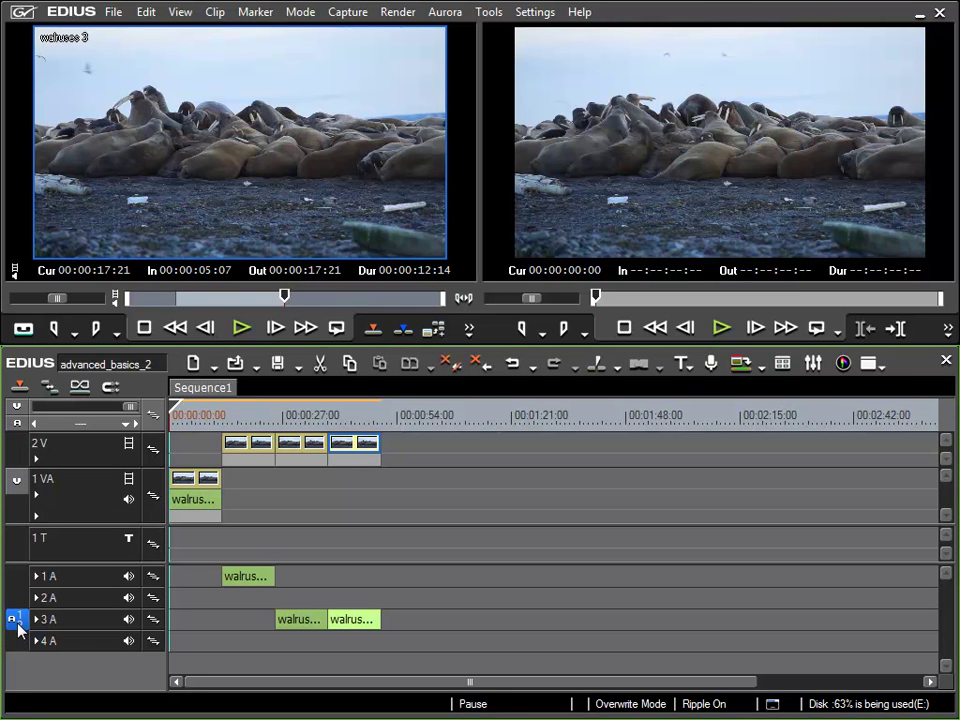
pyautogui.click(15, 597)
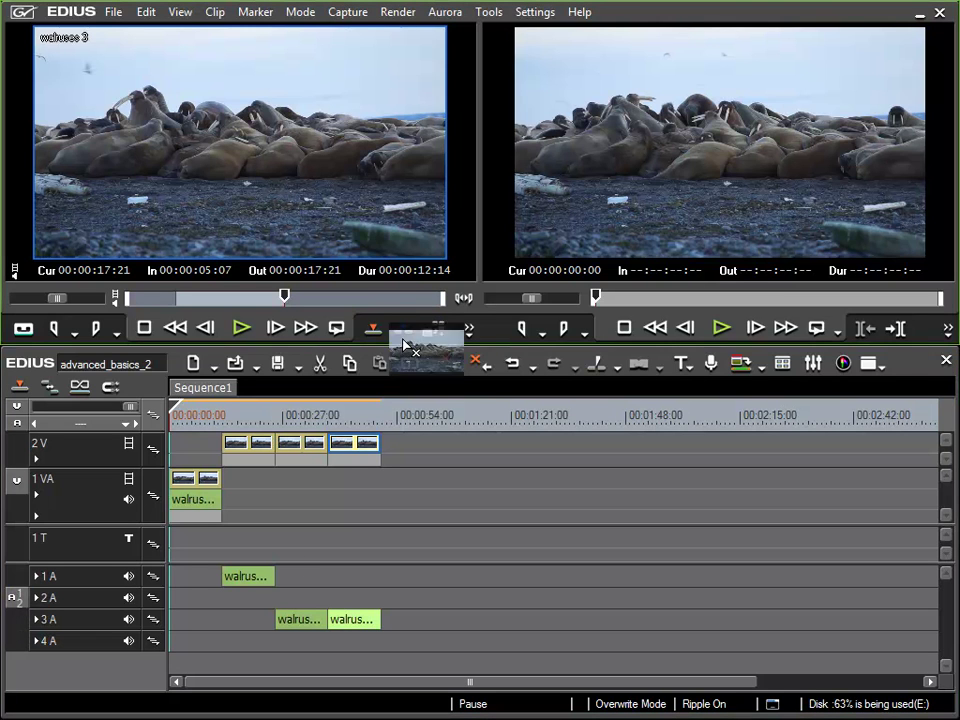
pyautogui.moveTo(430, 440); pyautogui.dragTo(392, 493)
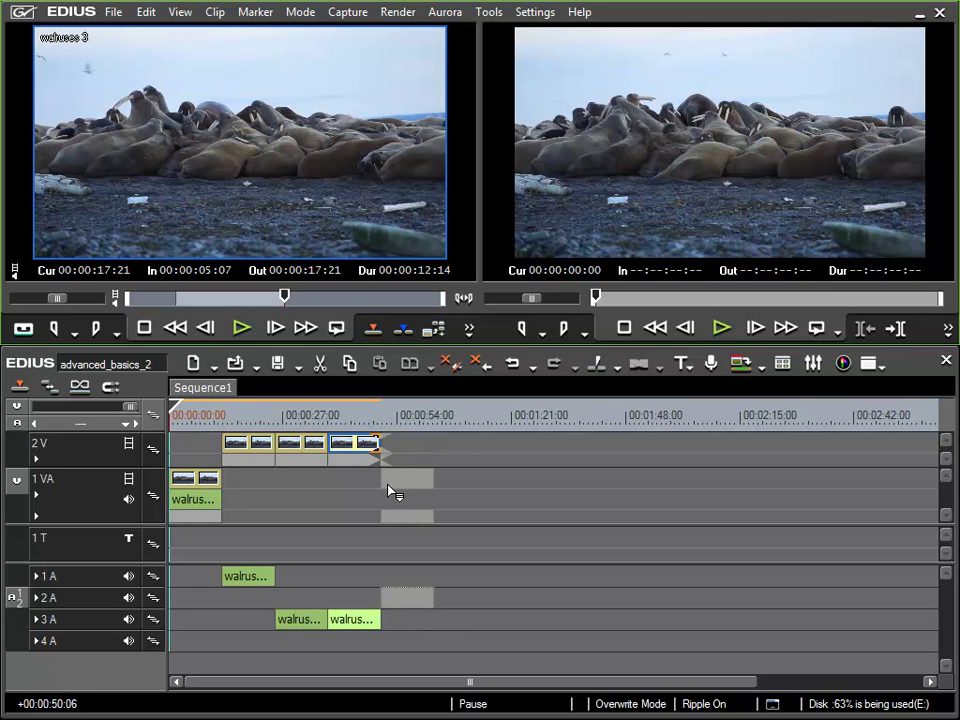
pyautogui.moveTo(392, 491); pyautogui.dragTo(392, 492)
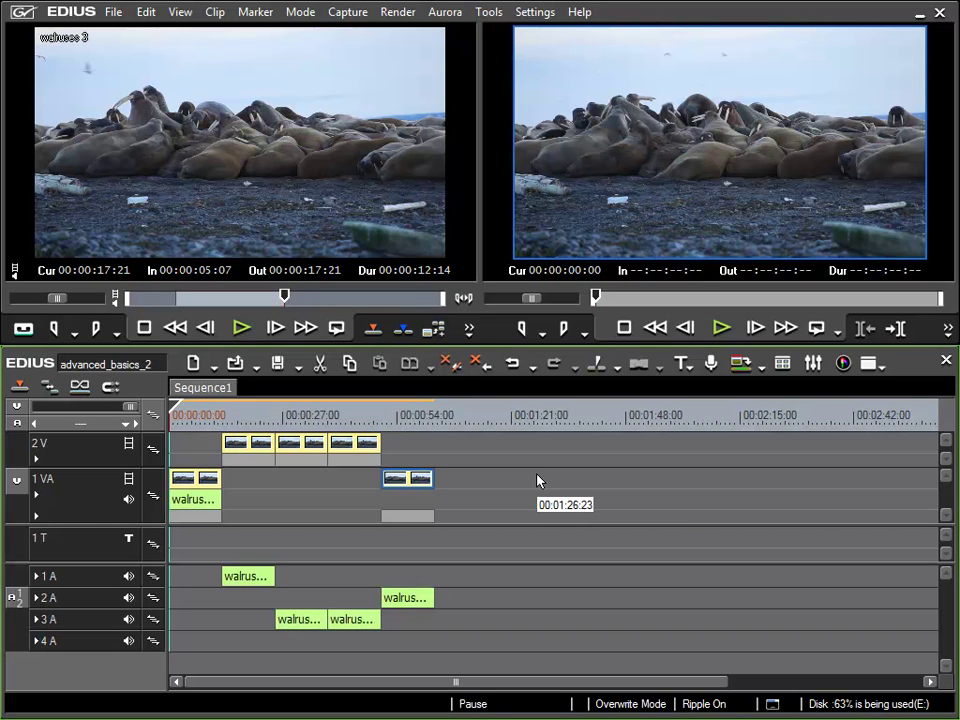
# - Clear all clips with Ctrl+A and Delete, then place an audio-only walrus clip at the start of 2 A
pyautogui.hotkey('ctrl', 'a')
pyautogui.press('Delete')
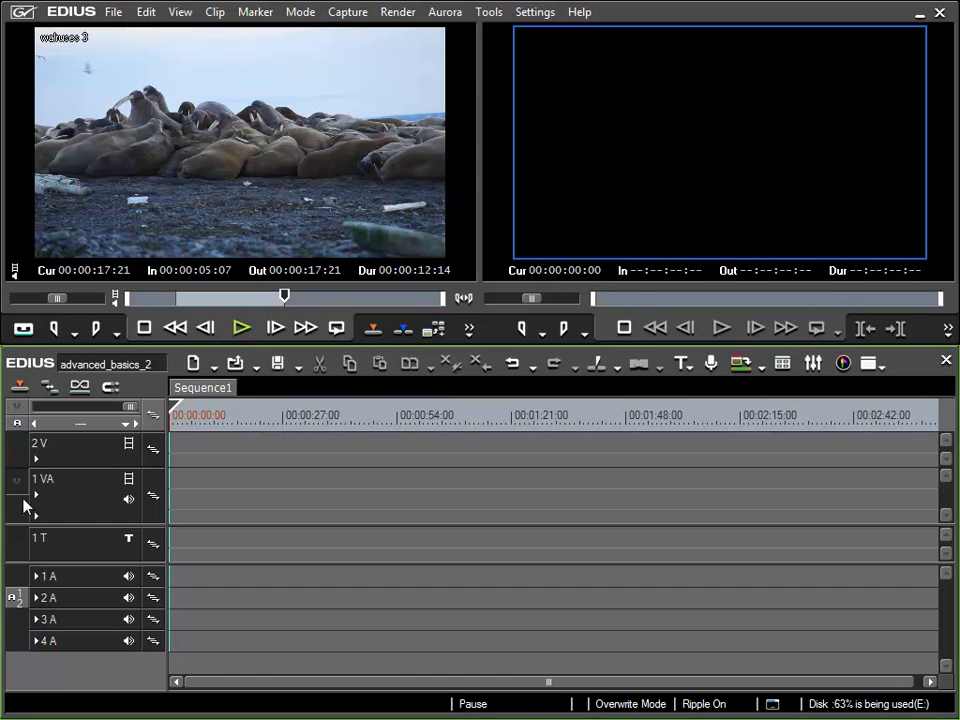
pyautogui.moveTo(218, 125); pyautogui.dragTo(176, 606)
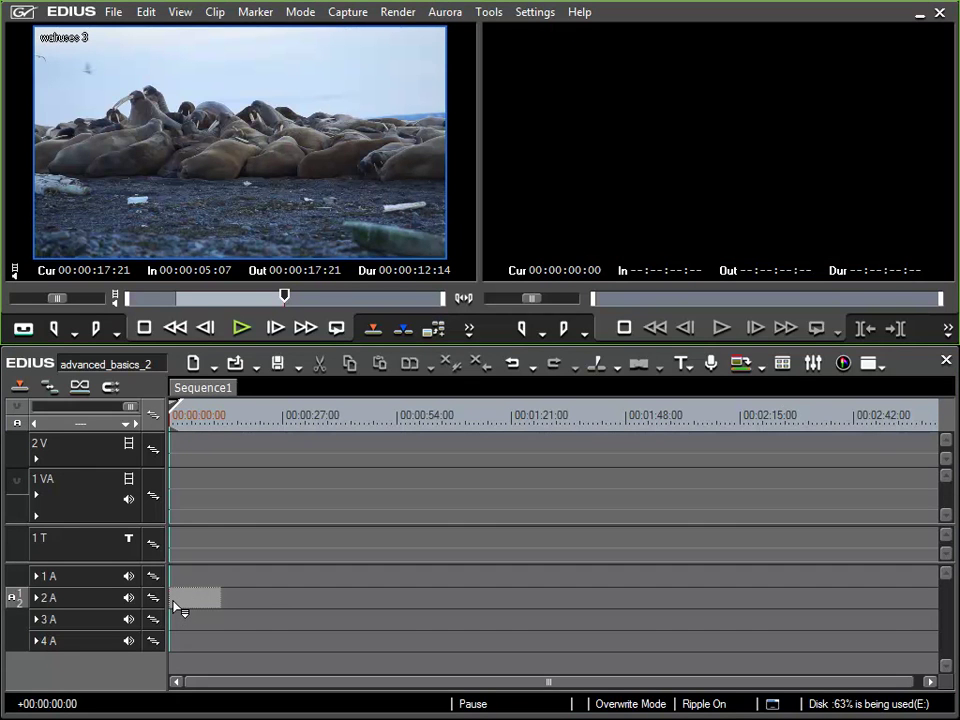
pyautogui.moveTo(174, 604); pyautogui.dragTo(176, 606)
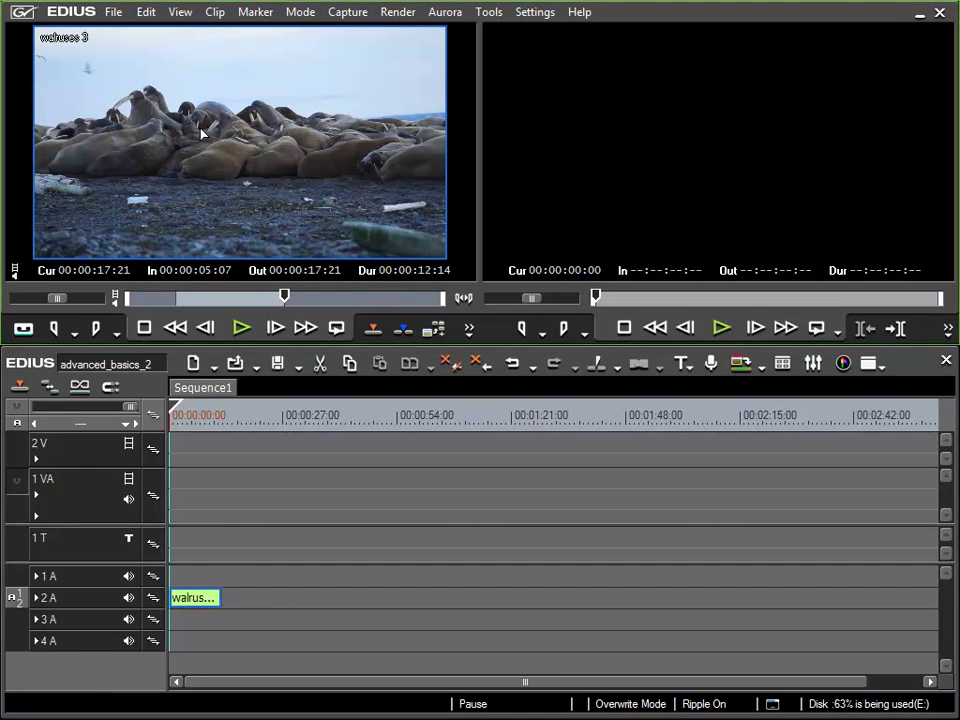
# - Add a walrus clip on 1 VA at 00:00:12:14, its audio on 2 A after the audio-only clip
pyautogui.moveTo(230, 238); pyautogui.dragTo(230, 490)
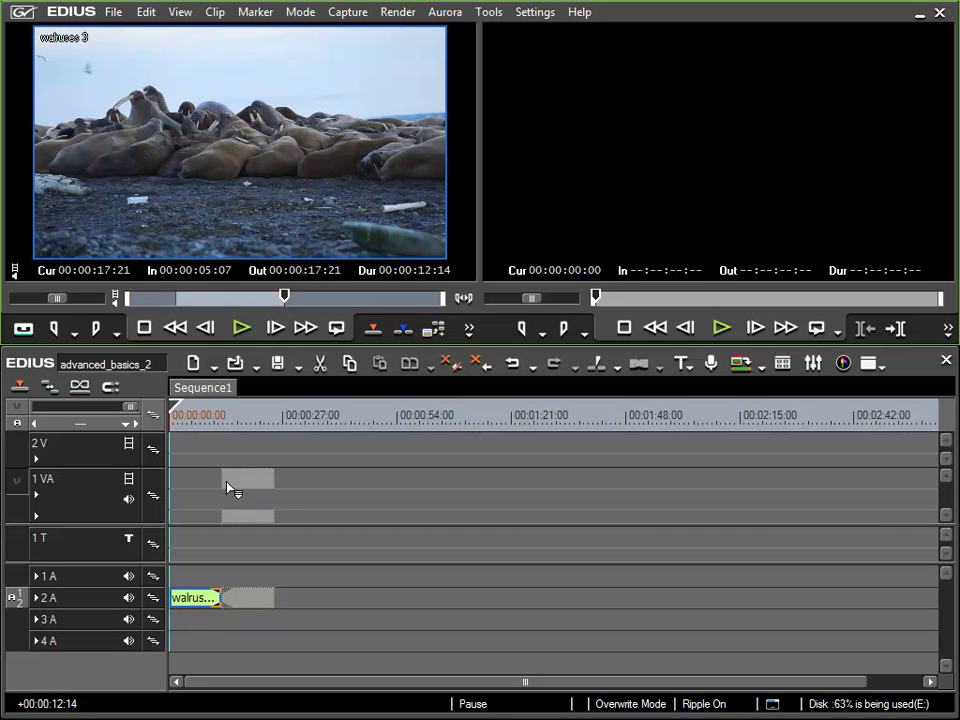
pyautogui.moveTo(227, 483)
pyautogui.mouseDown()
pyautogui.moveTo(230, 451)
pyautogui.moveTo(231, 487)
pyautogui.mouseUp()
pyautogui.moveTo(230, 485)
pyautogui.mouseDown()
pyautogui.moveTo(226, 452)
pyautogui.moveTo(240, 490)
pyautogui.moveTo(124, 489)
pyautogui.moveTo(236, 493)
pyautogui.mouseUp()
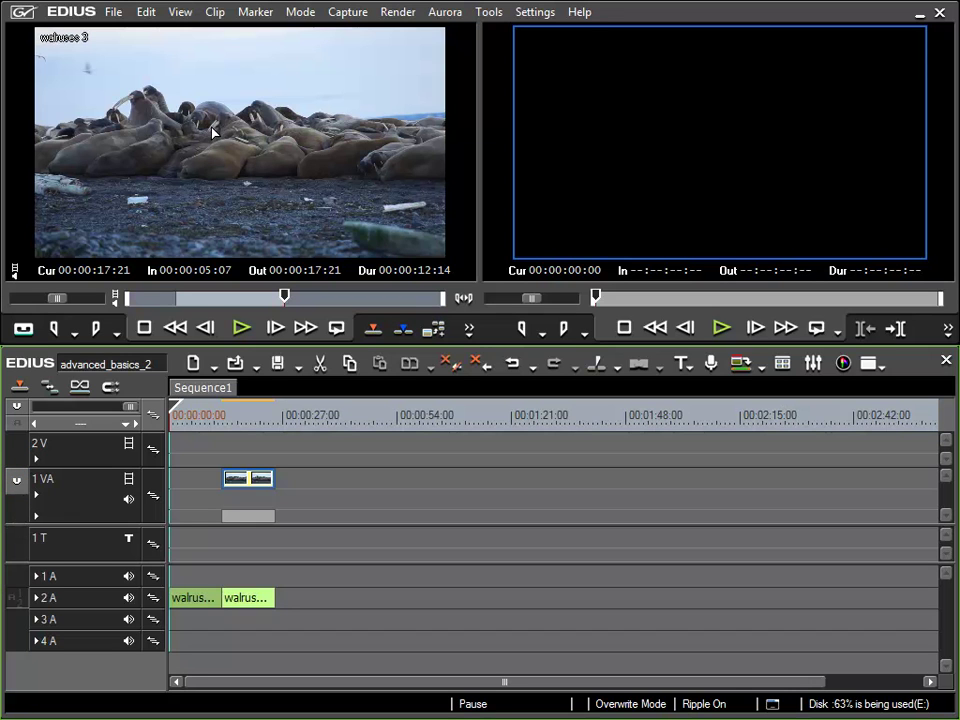
# - Add a video-only walrus clip after the 1 VA clip, then another on 2 V with audio on 3 A
pyautogui.click(160, 97)
pyautogui.moveTo(237, 190); pyautogui.dragTo(287, 492)
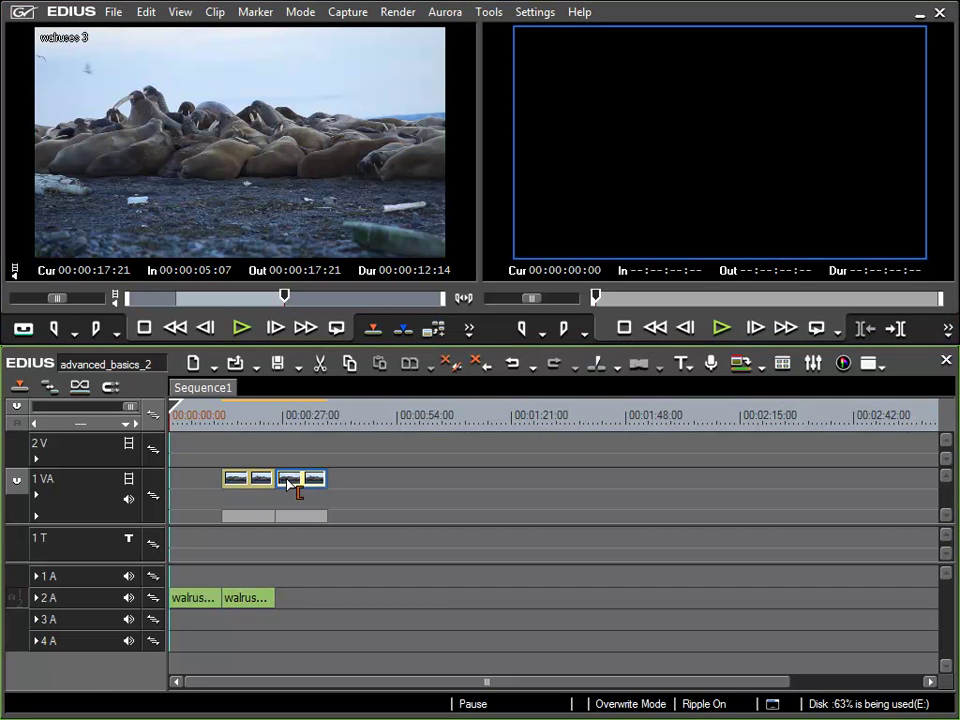
pyautogui.moveTo(256, 152); pyautogui.dragTo(343, 632)
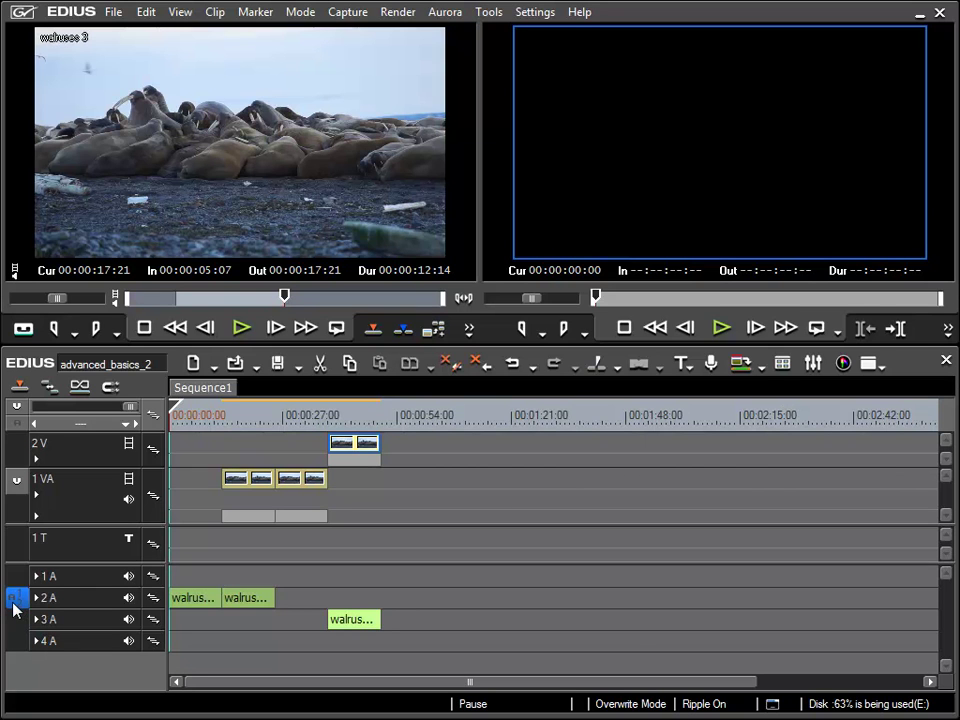
# - Route source audio to 1 VA, then back to 2 A, and show the Reset Source Channel Mapping options
pyautogui.click(14, 510)
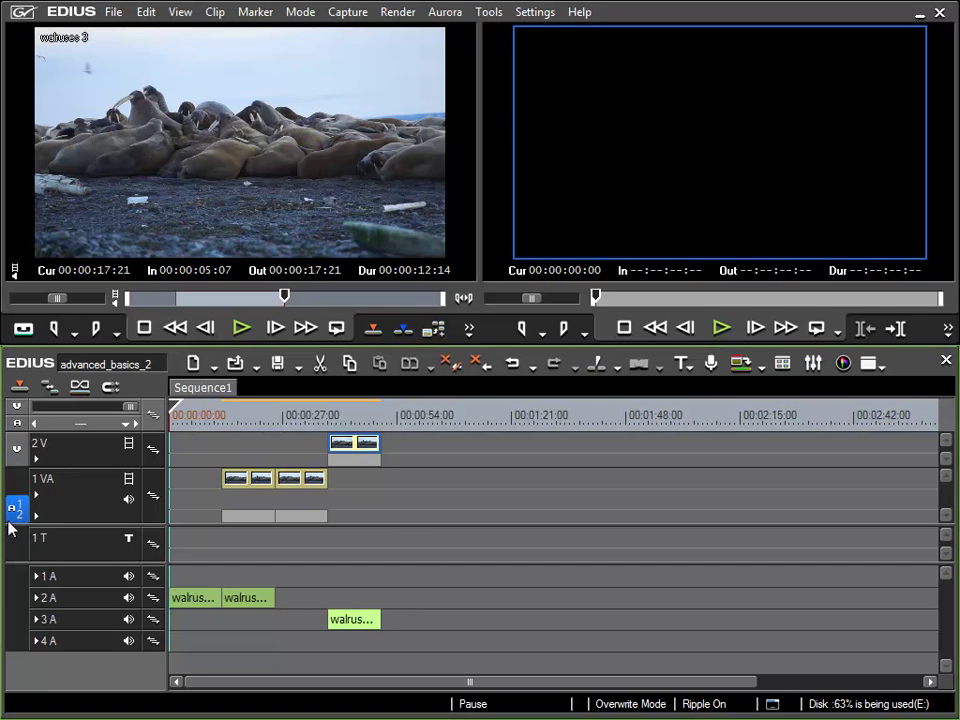
pyautogui.moveTo(13, 505); pyautogui.dragTo(28, 604)
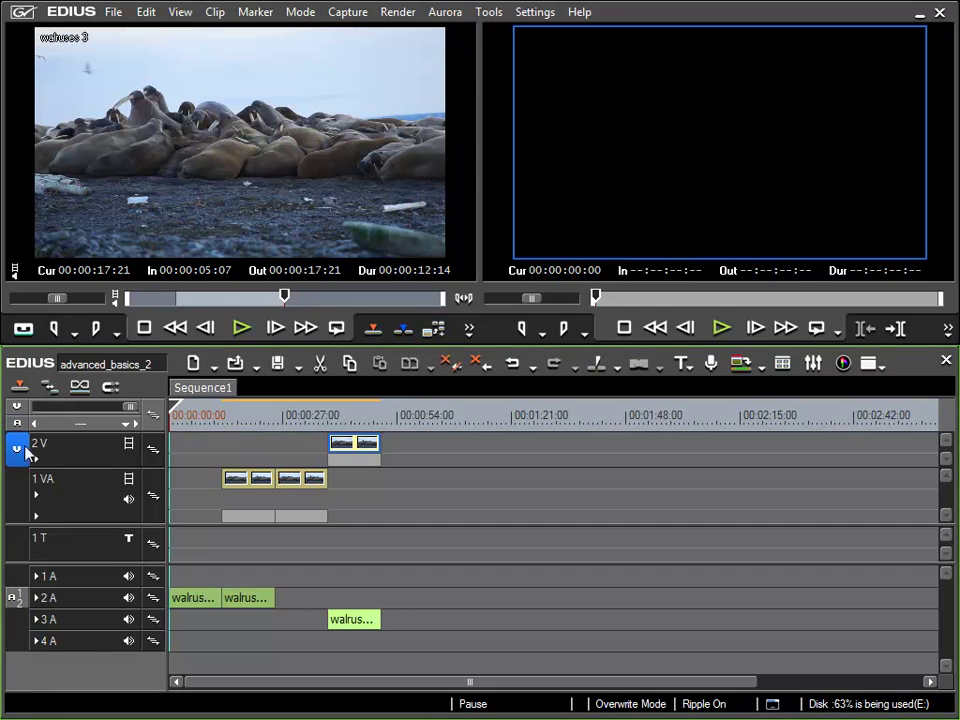
pyautogui.rightClick(15, 514)
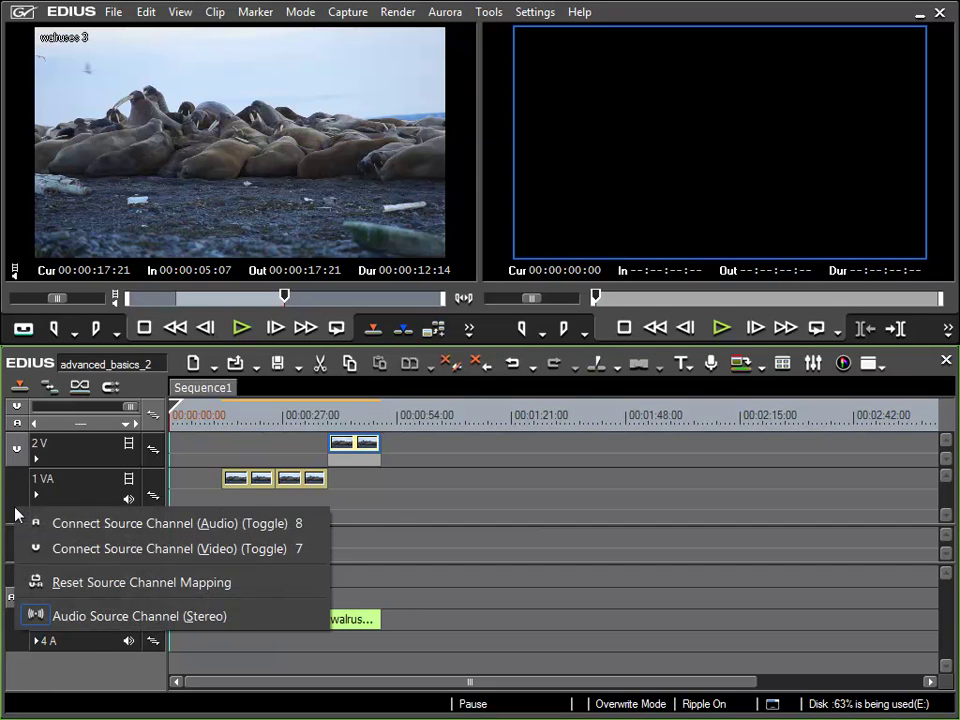